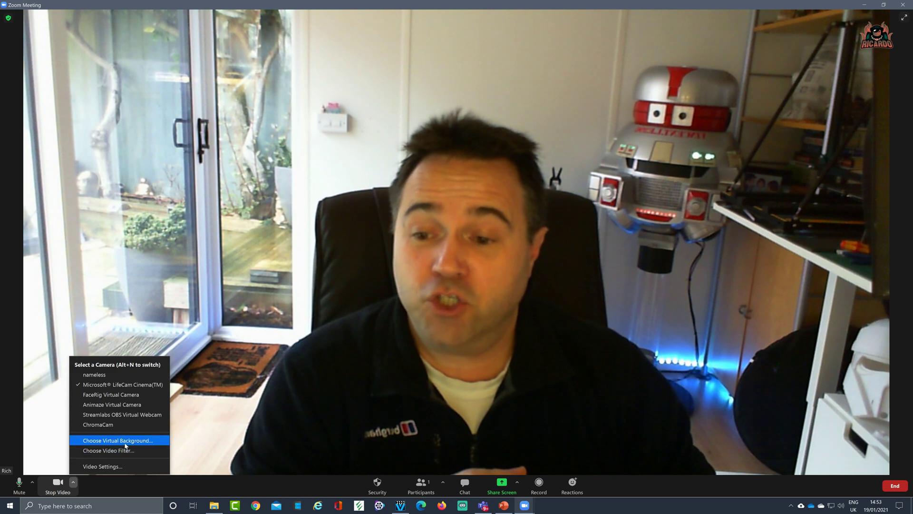
Try the Beach, Northern Lights and streaking-stars backgrounds, settle on Blue Nebula, then show Video Filters.
{"action": "left_click", "coordinate": [125, 442]}
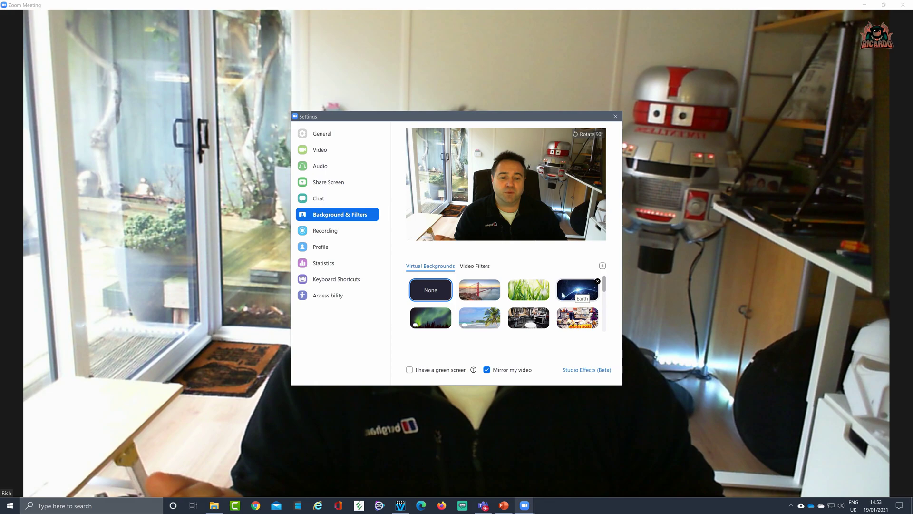
{"action": "left_click", "coordinate": [491, 323]}
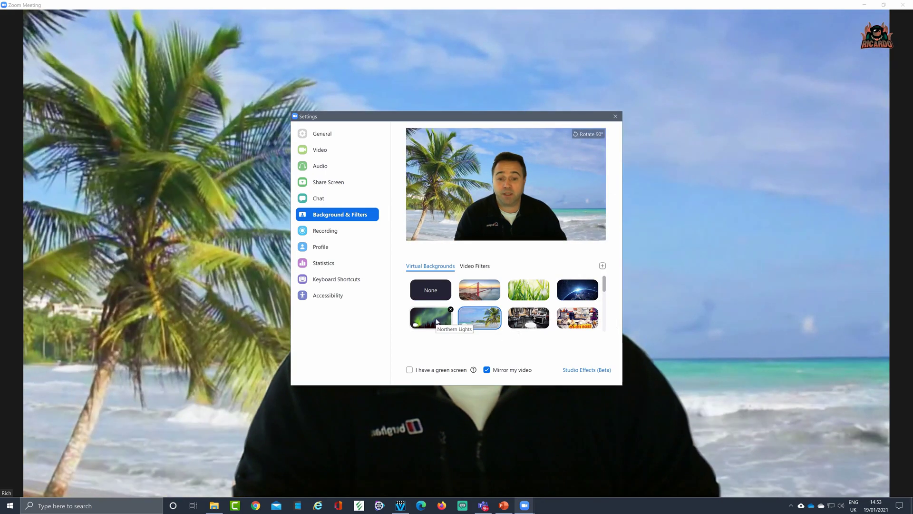
{"action": "left_click", "coordinate": [436, 321]}
{"action": "scroll", "coordinate": [521, 317], "scroll_direction": "down", "scroll_amount": 5}
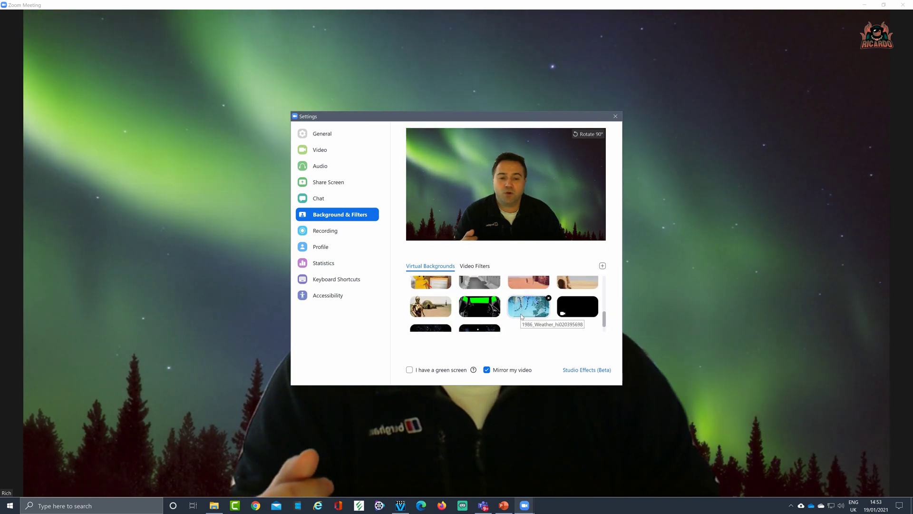
{"action": "scroll", "coordinate": [521, 314], "scroll_direction": "down", "scroll_amount": 1}
{"action": "left_click", "coordinate": [577, 291]}
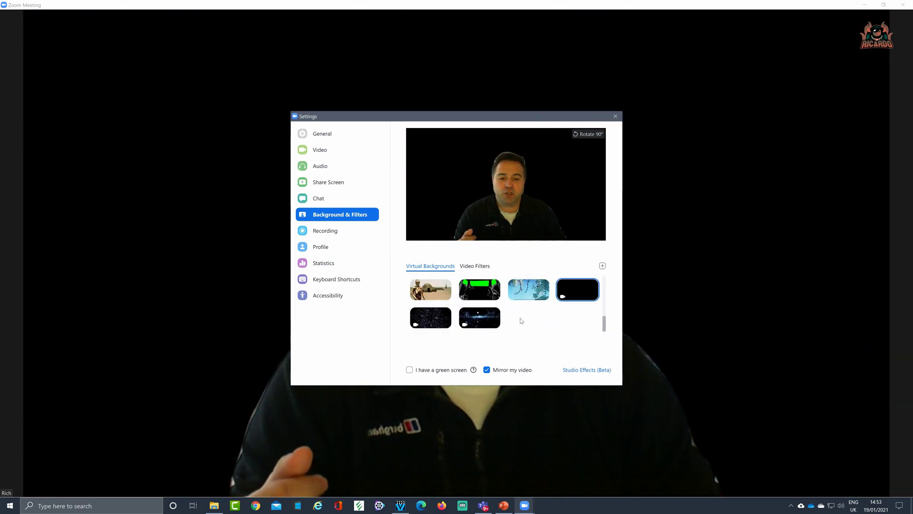
{"action": "left_click", "coordinate": [485, 324]}
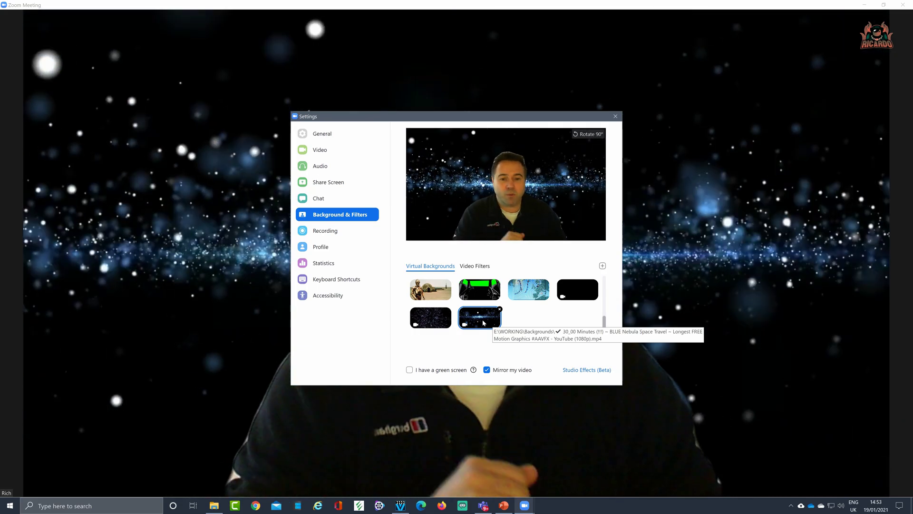
{"action": "left_click", "coordinate": [481, 268]}
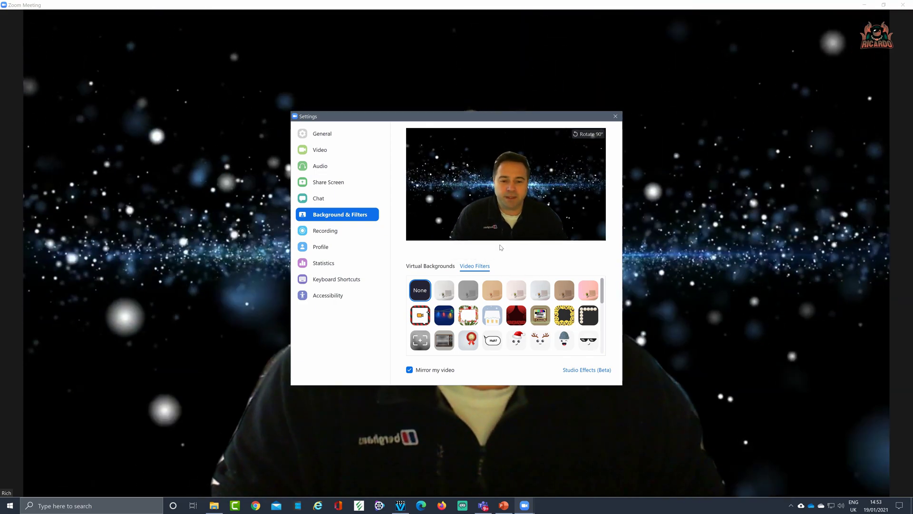
Try Sepia, Seafoam, Noir, Boost, Gum and Happy Holidays, keep Winter Wonderland, and move Settings top-left.
{"action": "left_click", "coordinate": [562, 288]}
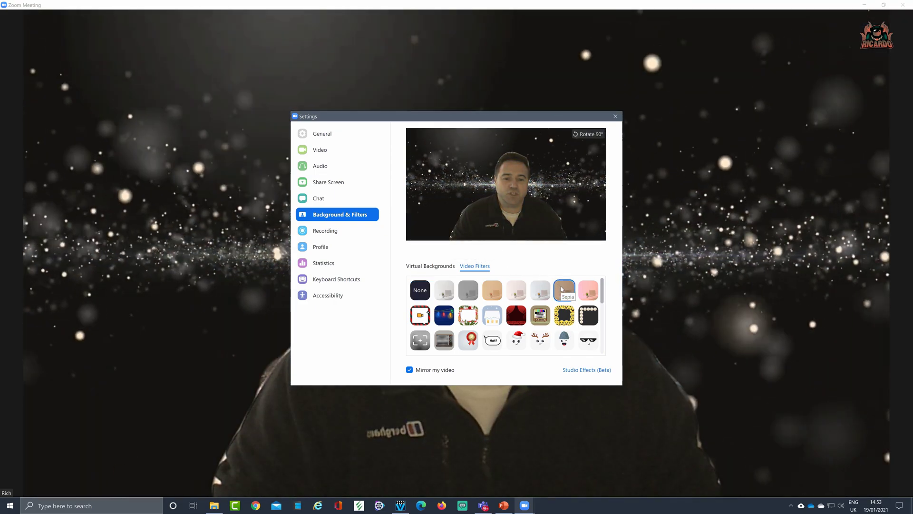
{"action": "left_click", "coordinate": [531, 288]}
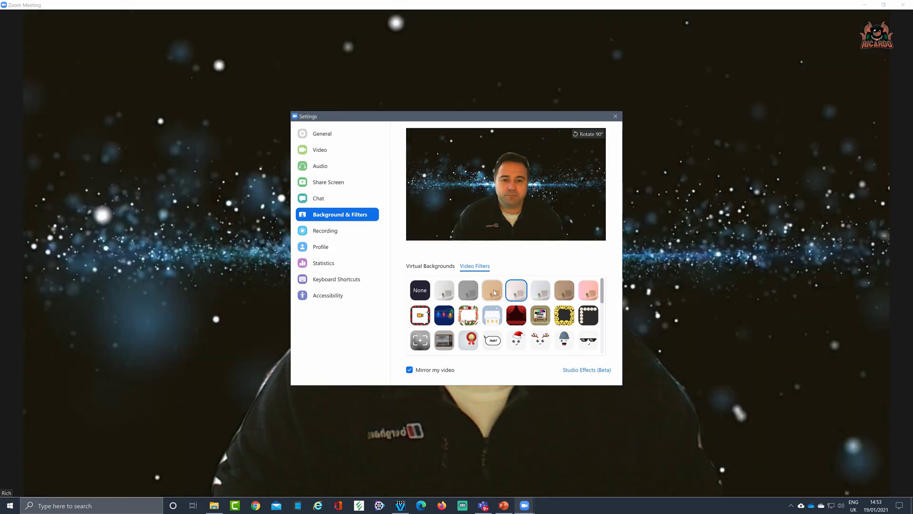
{"action": "left_click", "coordinate": [459, 297]}
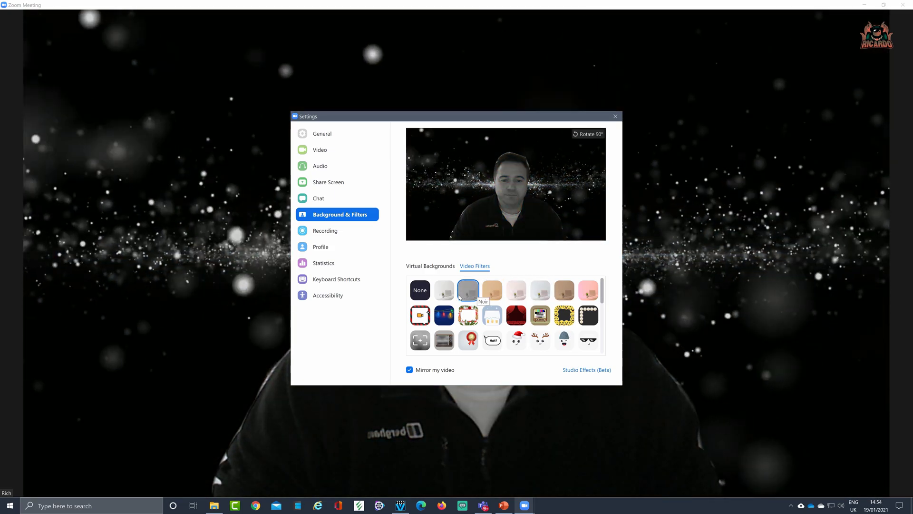
{"action": "left_click", "coordinate": [441, 296]}
{"action": "left_click", "coordinate": [587, 294]}
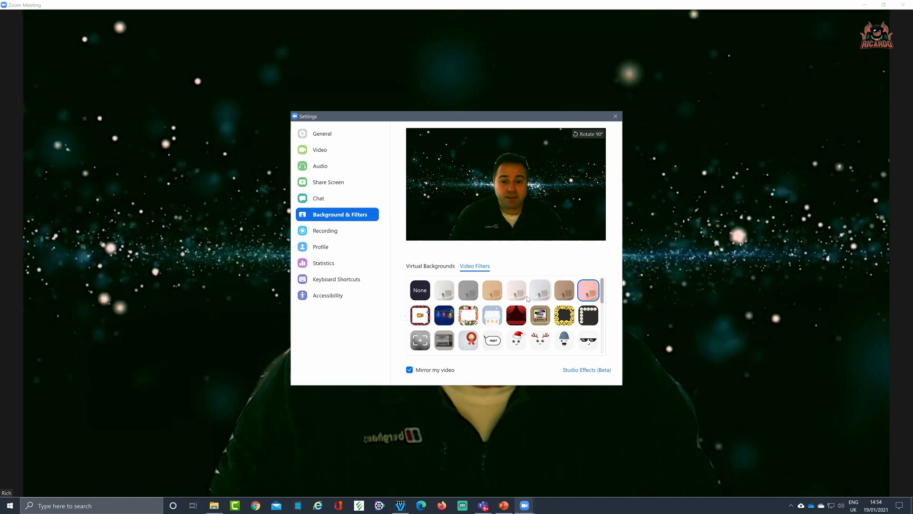
{"action": "left_click", "coordinate": [420, 316]}
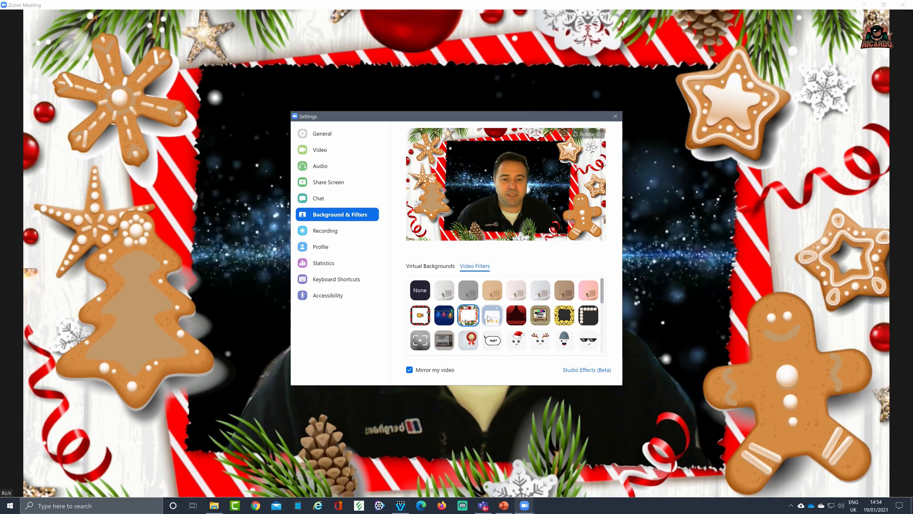
{"action": "left_click", "coordinate": [492, 317]}
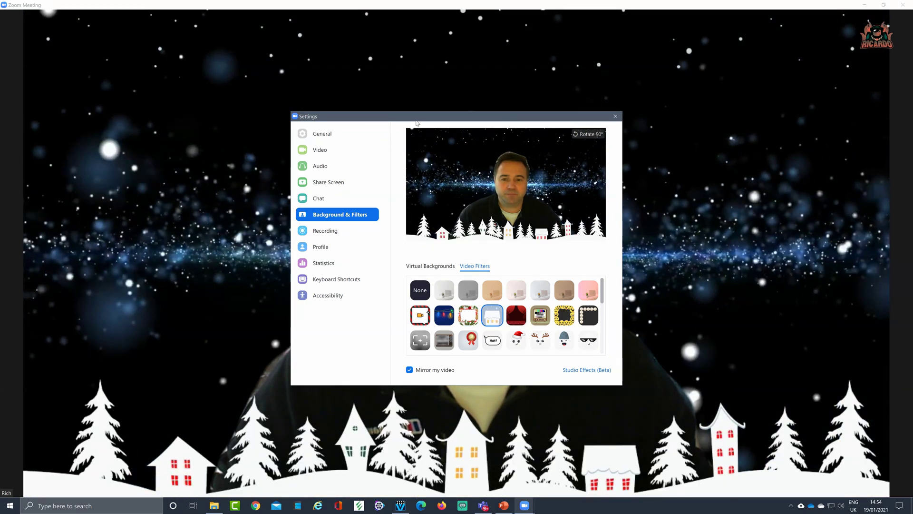
{"action": "left_click_drag", "start_coordinate": [414, 119], "coordinate": [167, 53]}
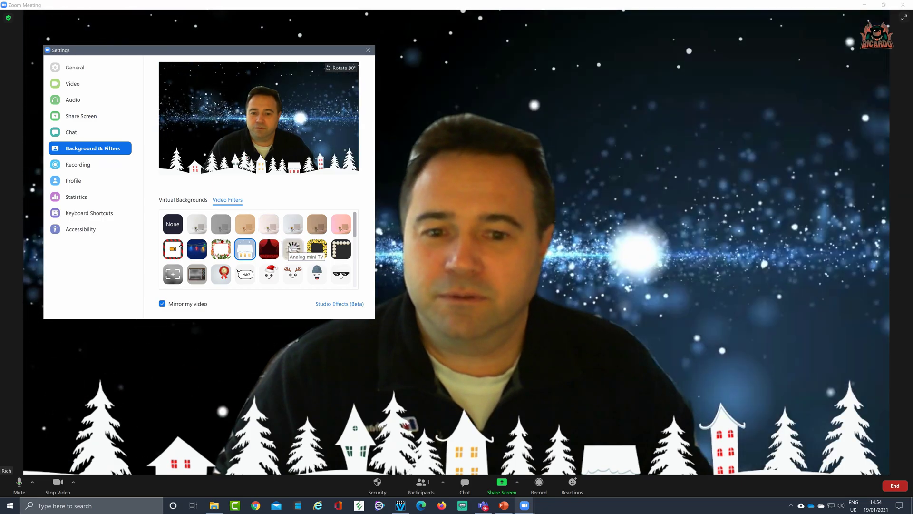
Try the Analog mini TV filter, then switch to the Mosaic Eyewear pixel sunglasses filter.
{"action": "left_click", "coordinate": [289, 248]}
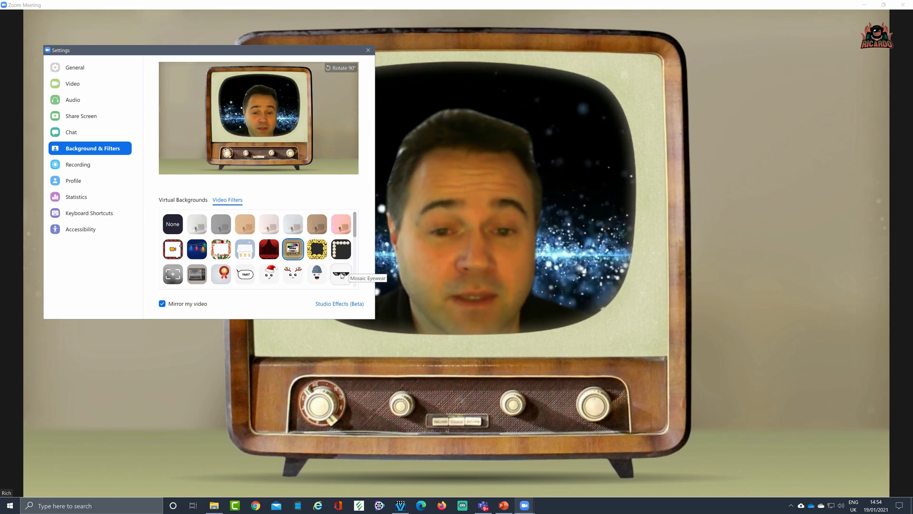
{"action": "left_click", "coordinate": [341, 274]}
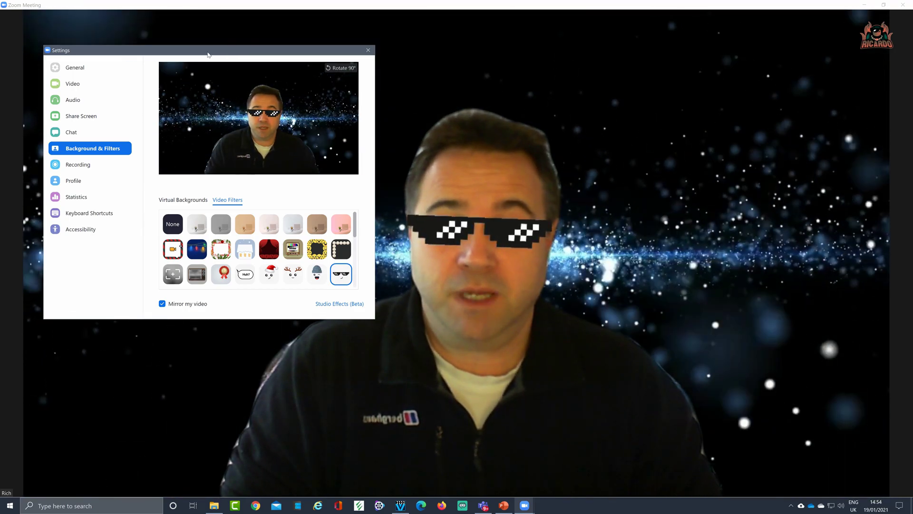
{"action": "mouse_move", "coordinate": [0, 214]}
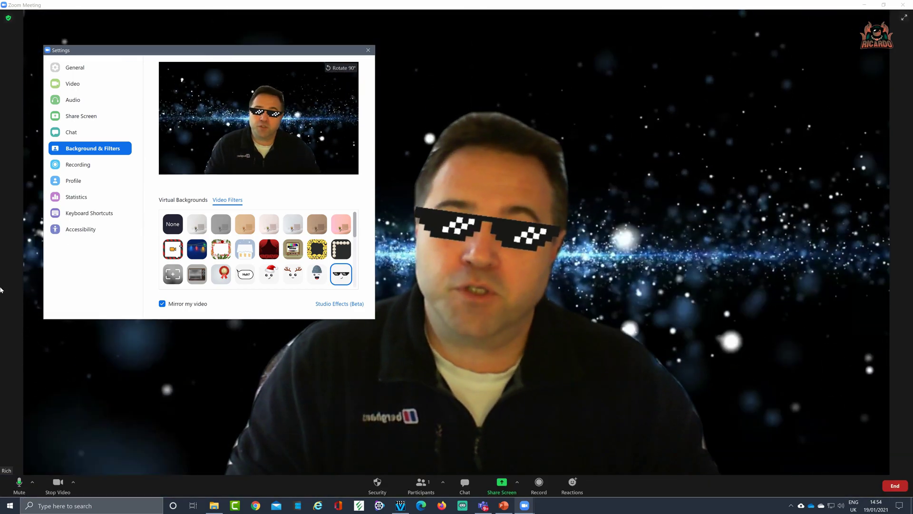
{"action": "scroll", "coordinate": [266, 264], "scroll_direction": "down", "scroll_amount": 1}
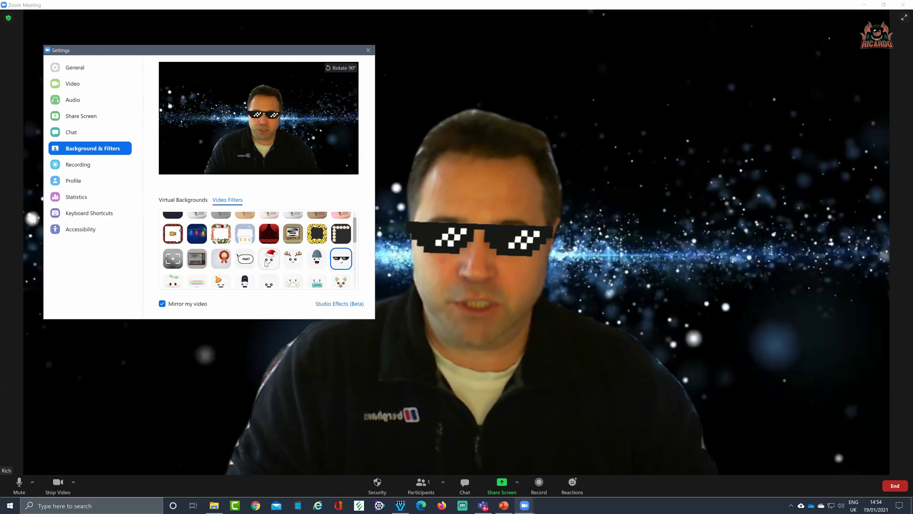
In Studio Effects, add Soft Arch eyebrows and choose red as their custom colour.
{"action": "scroll", "coordinate": [266, 264], "scroll_direction": "down", "scroll_amount": 3}
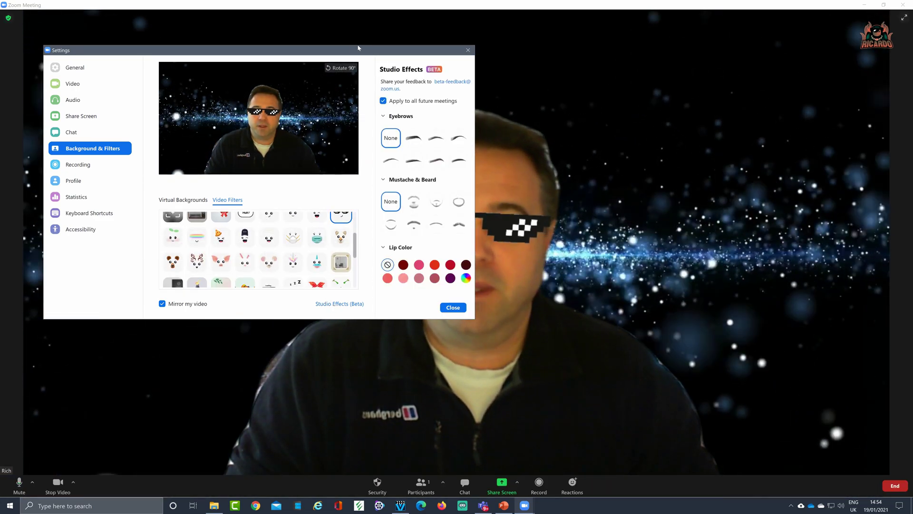
{"action": "left_click_drag", "start_coordinate": [218, 52], "coordinate": [218, 52]}
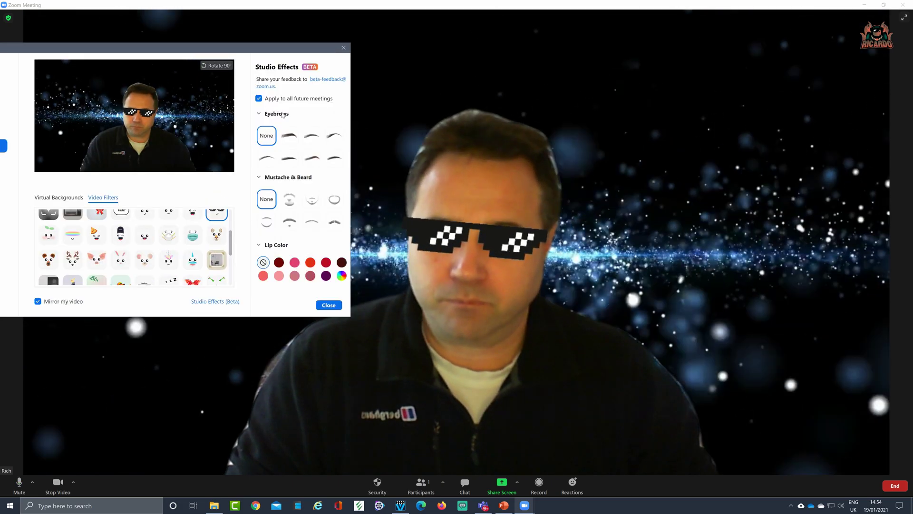
{"action": "left_click", "coordinate": [291, 138]}
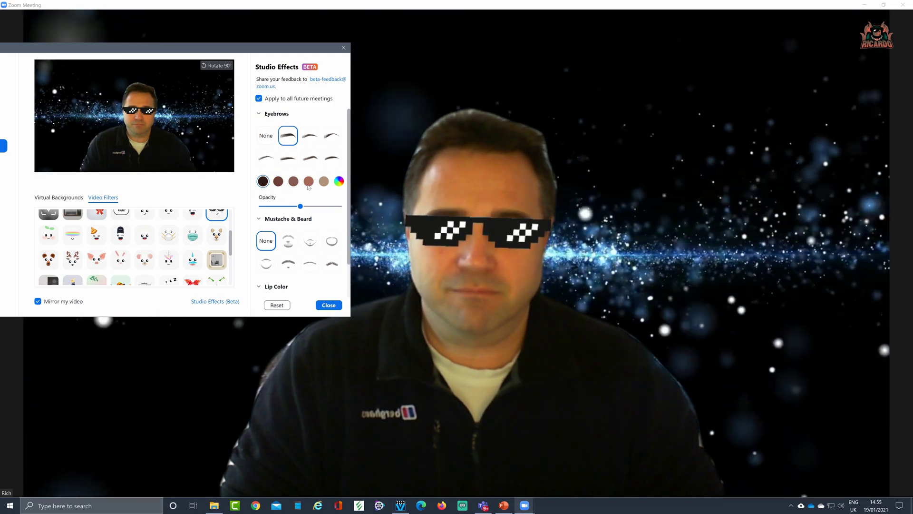
{"action": "left_click", "coordinate": [338, 182]}
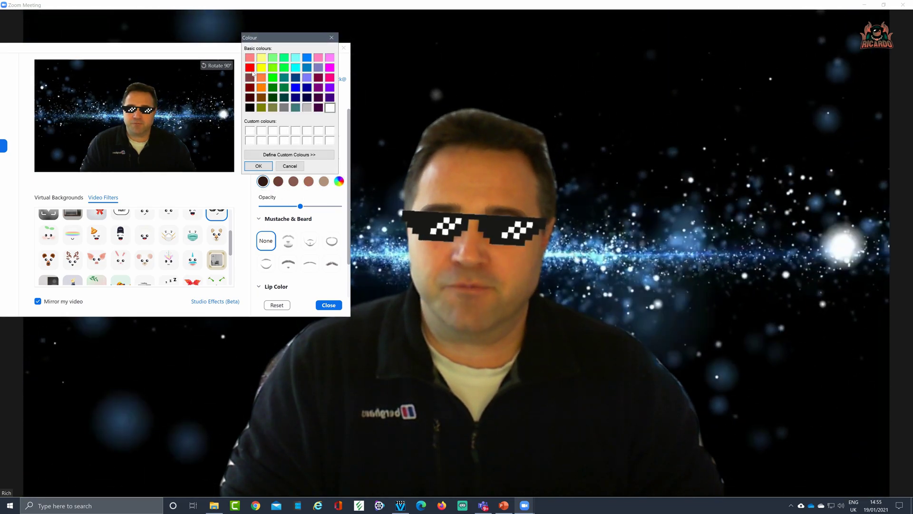
{"action": "left_click", "coordinate": [249, 67]}
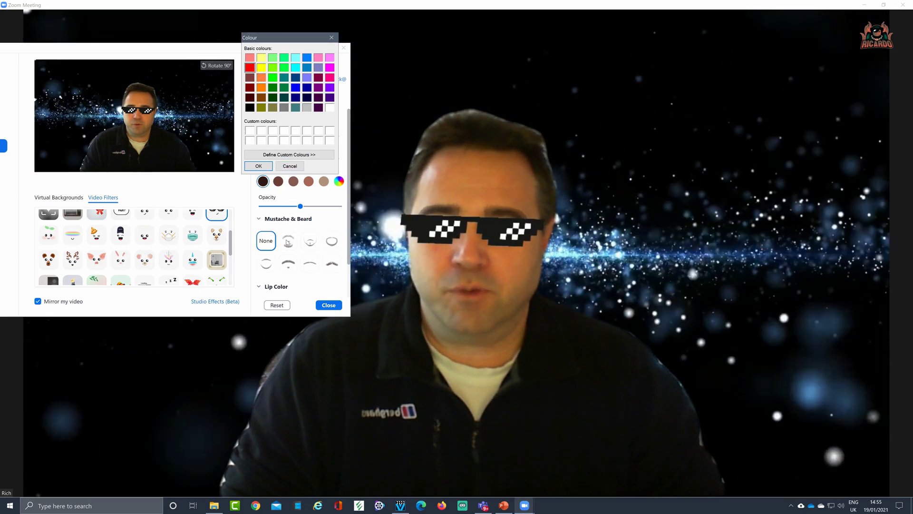
{"action": "scroll", "coordinate": [300, 243], "scroll_direction": "down", "scroll_amount": 1}
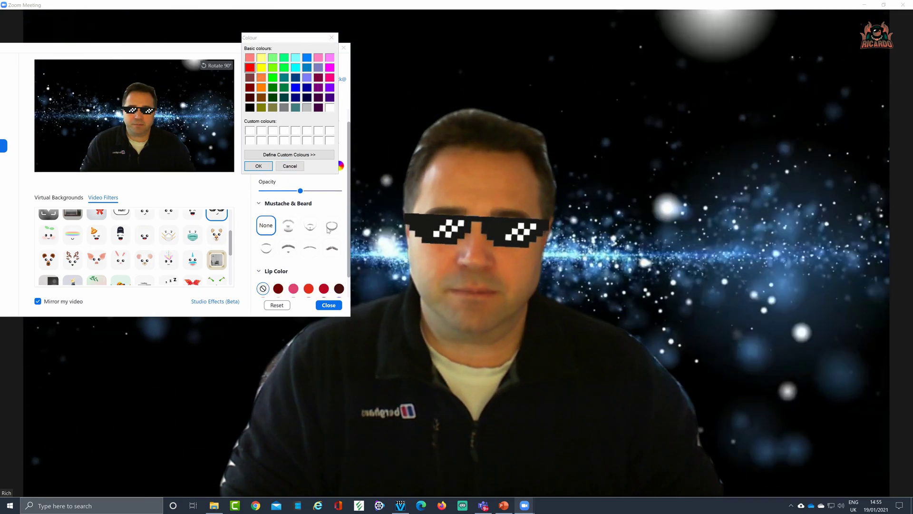
Close the colour picker, add the Circle beard and set the lip colour to Red.
{"action": "key", "text": "Escape"}
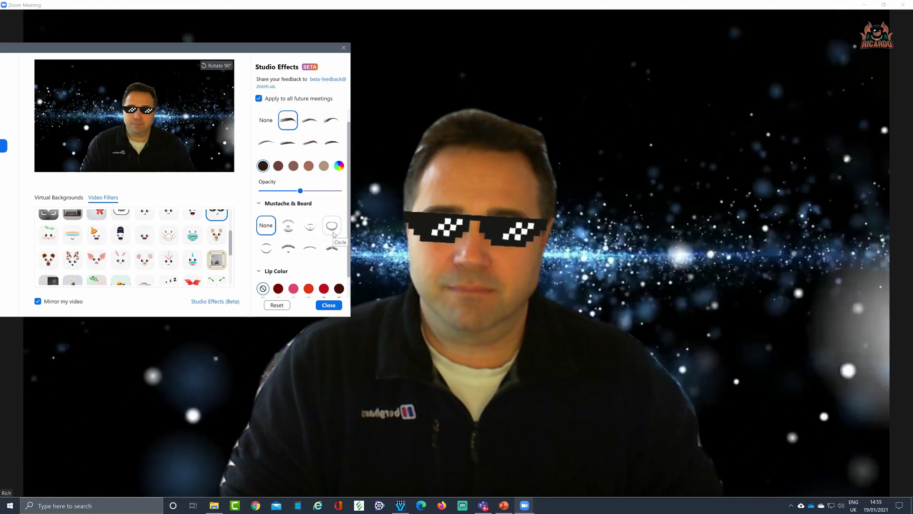
{"action": "left_click", "coordinate": [332, 226]}
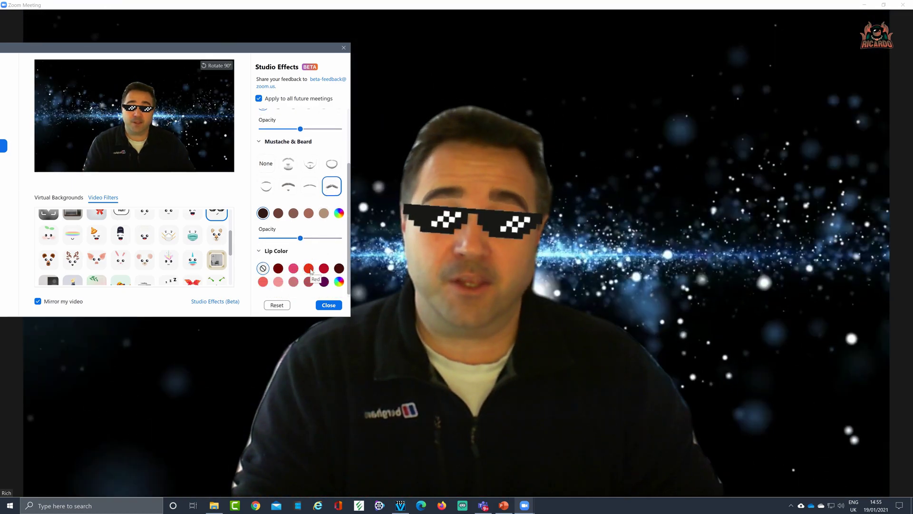
{"action": "left_click", "coordinate": [308, 268]}
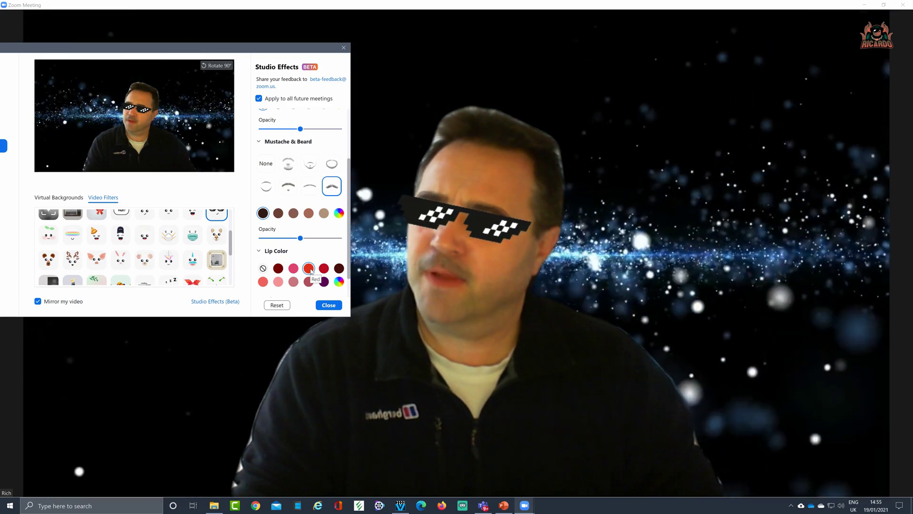
Reset all Studio Effects to none and close the Studio Effects panel and Settings window.
{"action": "left_click", "coordinate": [277, 305]}
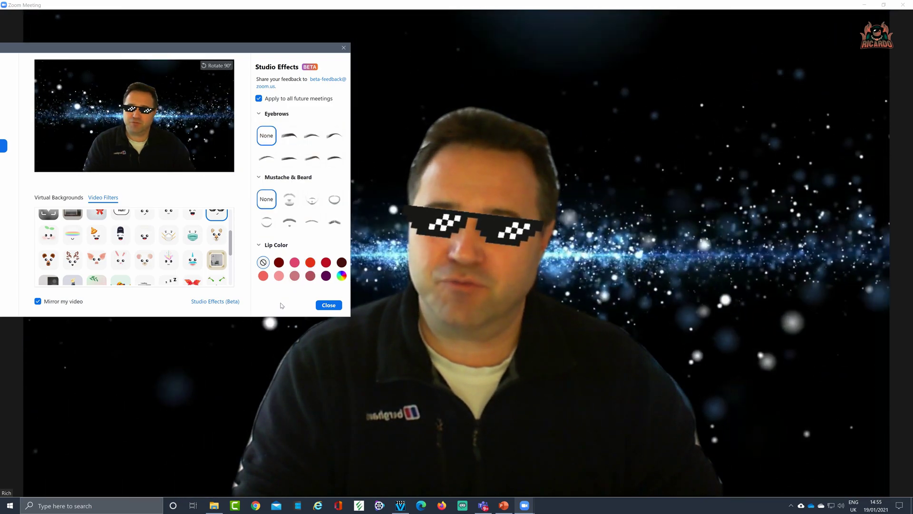
{"action": "left_click", "coordinate": [328, 307]}
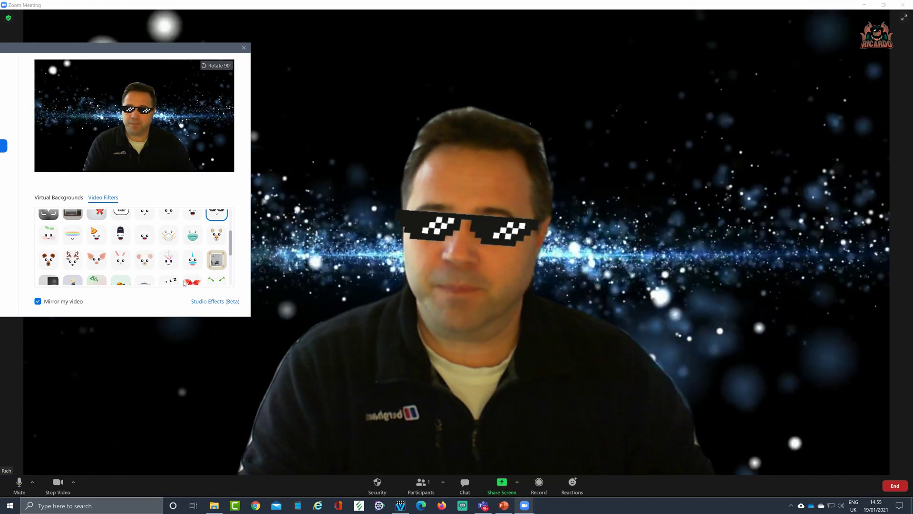
{"action": "left_click", "coordinate": [242, 49]}
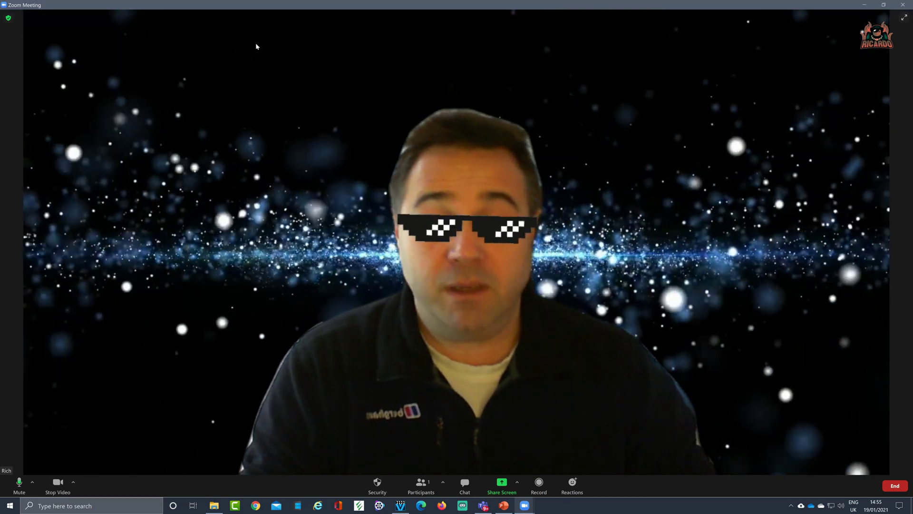